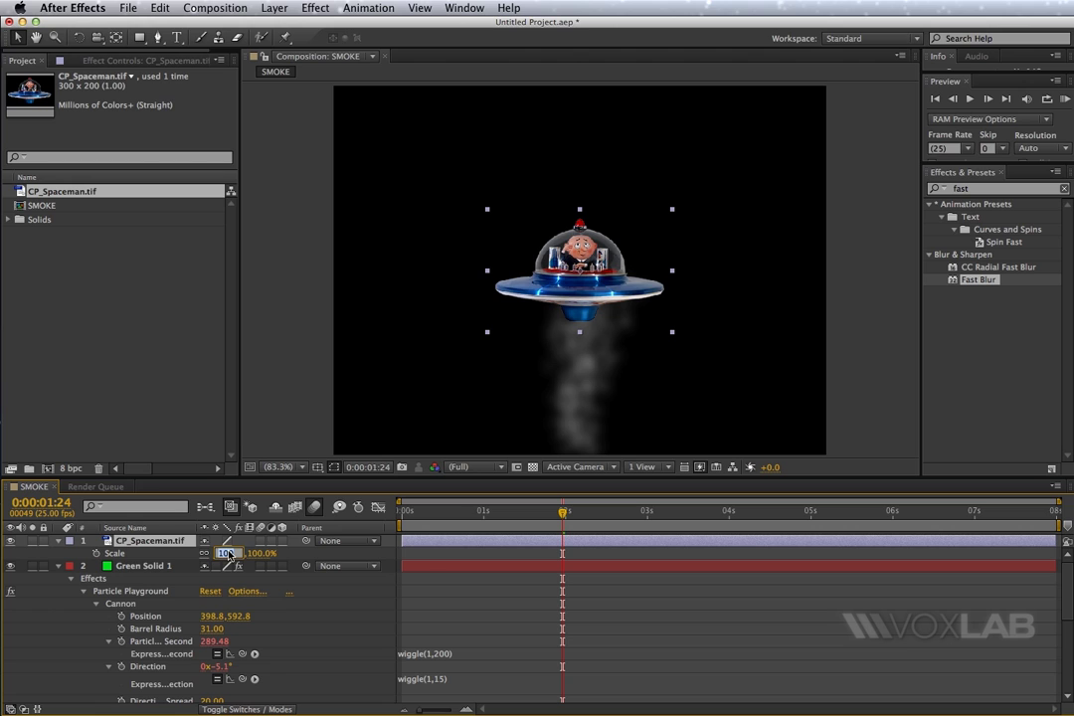
Step: Set the Scale of the CP_Spaceman.tif layer to 50%
{"action": "type", "text": "50"}
{"action": "key", "text": "Return"}
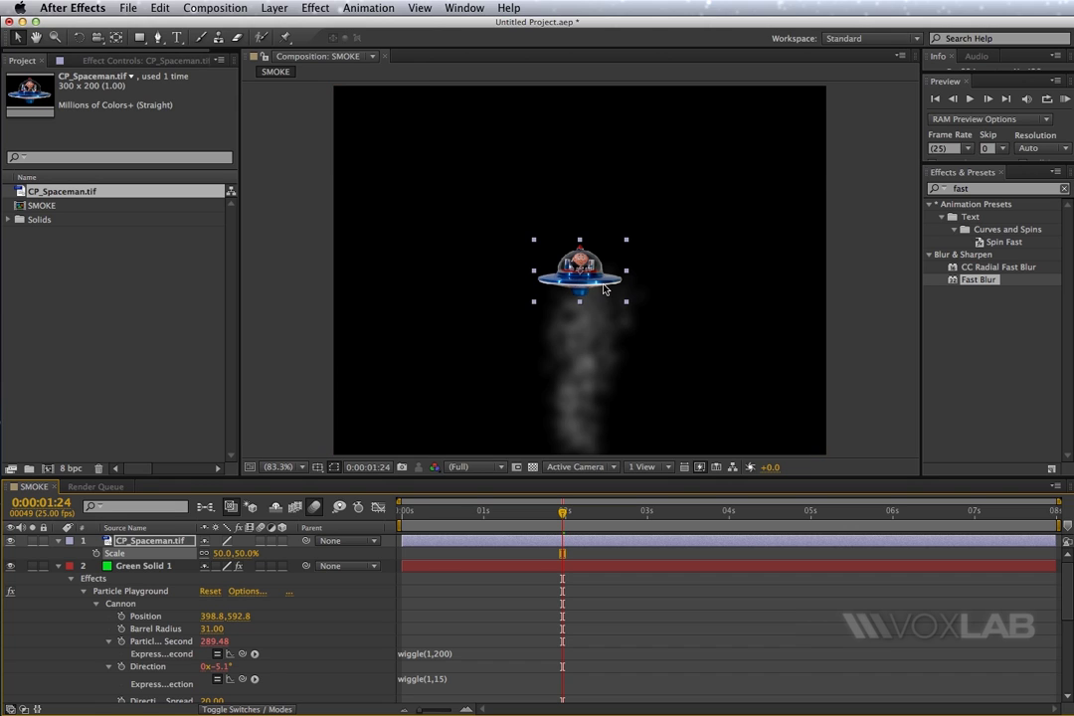
Step: Link Green Solid 1's Particle Playground Cannon Position to the CP_Spaceman.tif layer's Position with an expression, and RAM preview the smoke
{"action": "left_click", "coordinate": [112, 60]}
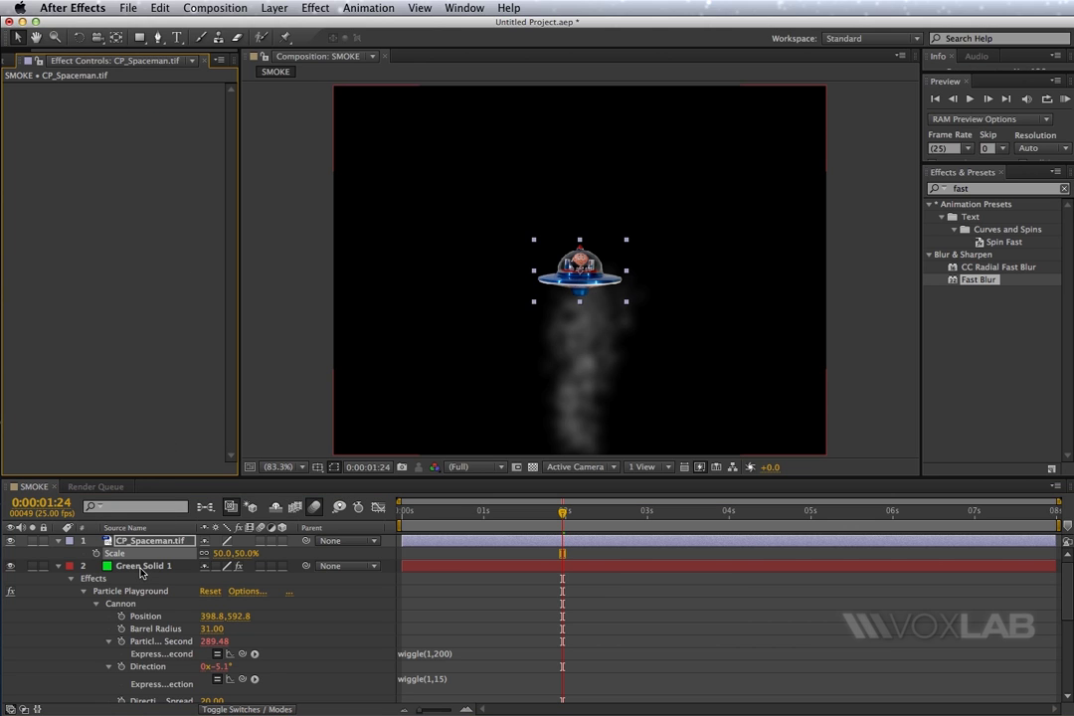
{"action": "left_click", "coordinate": [142, 566]}
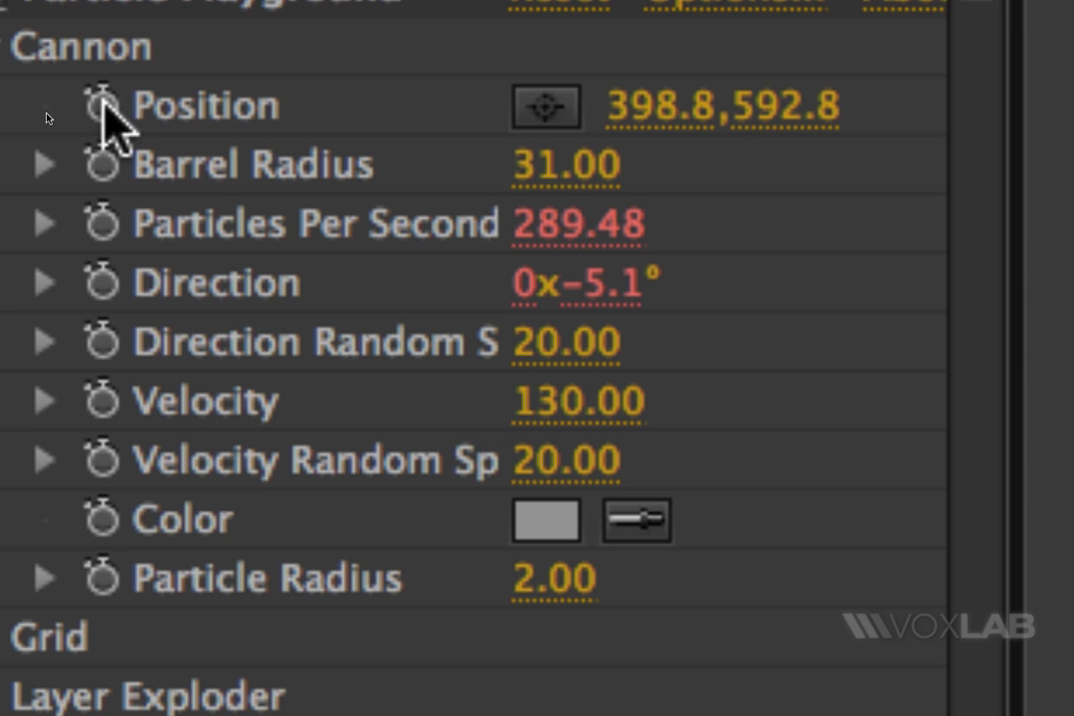
{"action": "left_click", "coordinate": [100, 104]}
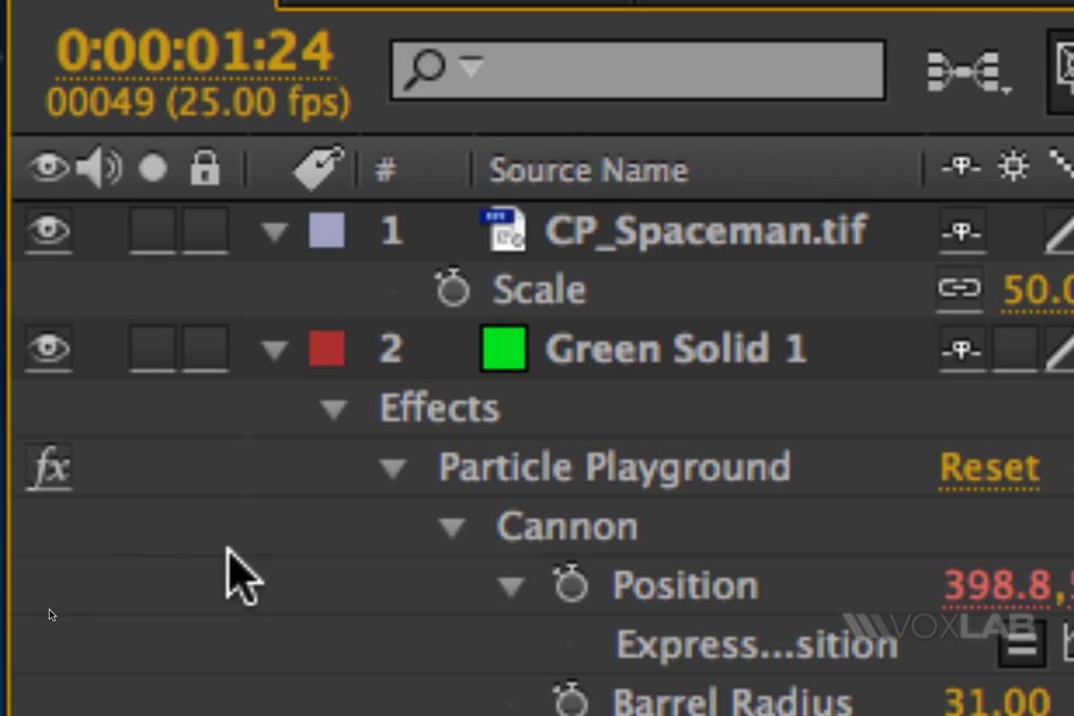
{"action": "left_click", "coordinate": [628, 230]}
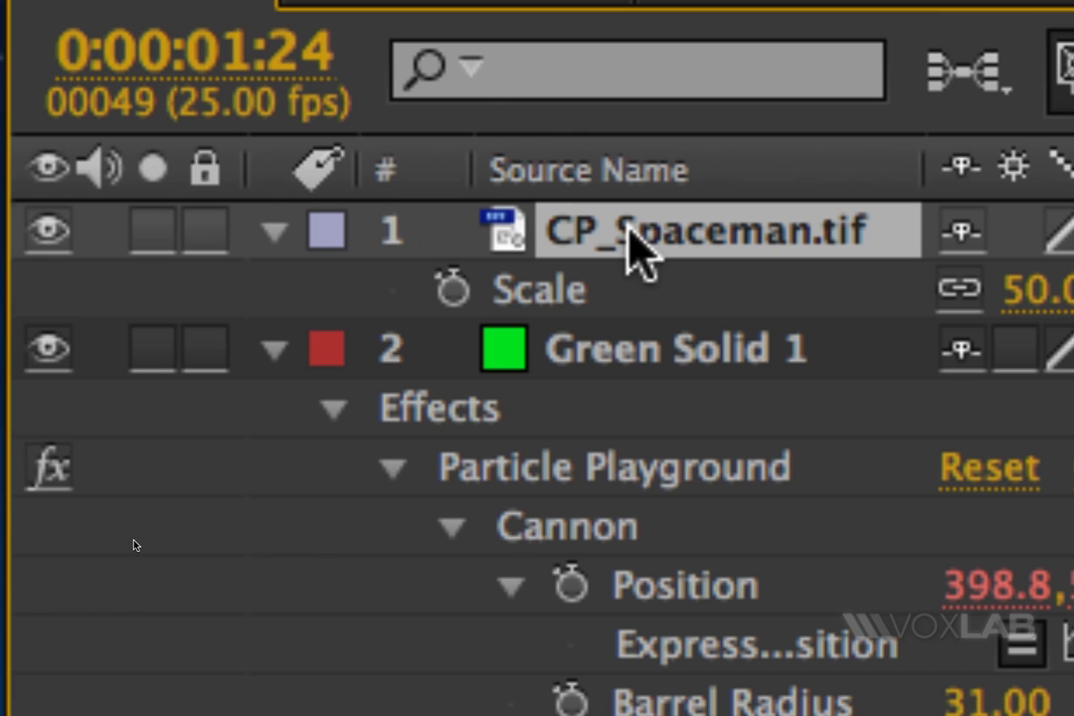
{"action": "key", "text": "p"}
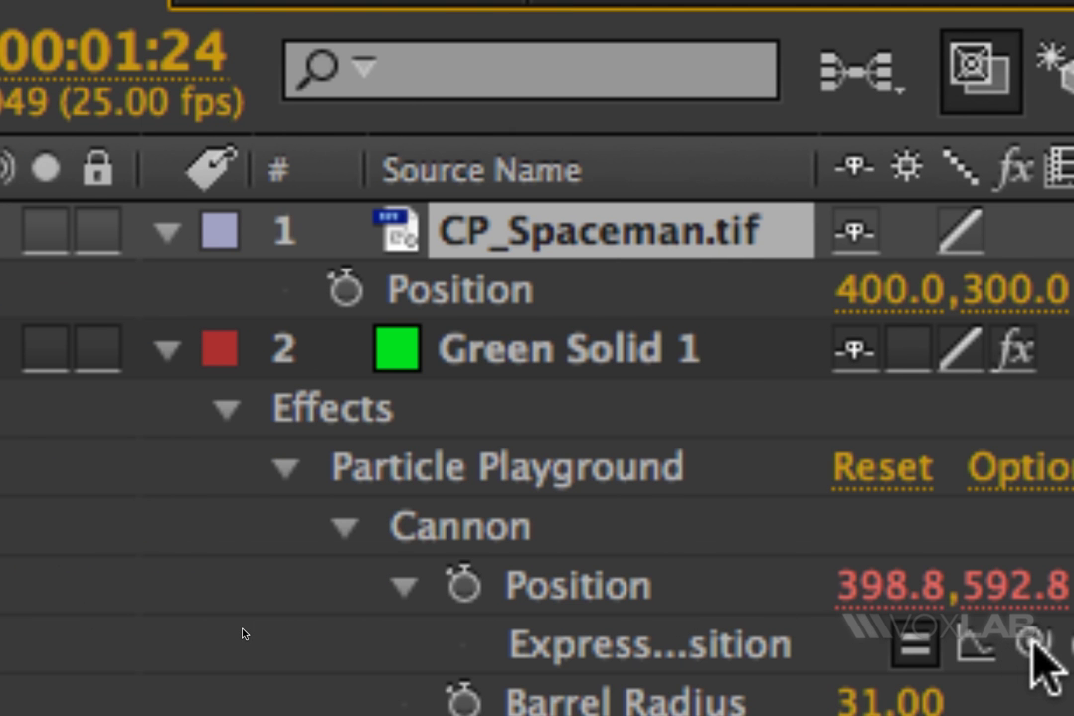
{"action": "left_click_drag", "start_coordinate": [1030, 641], "coordinate": [476, 298]}
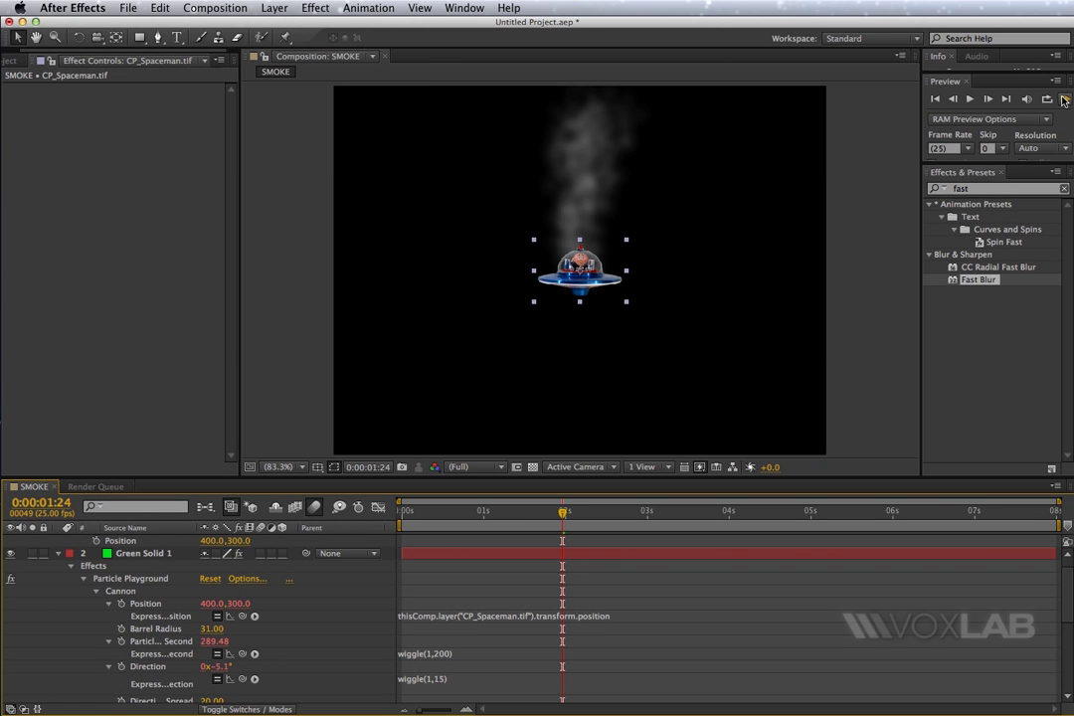
{"action": "left_click", "coordinate": [1063, 101]}
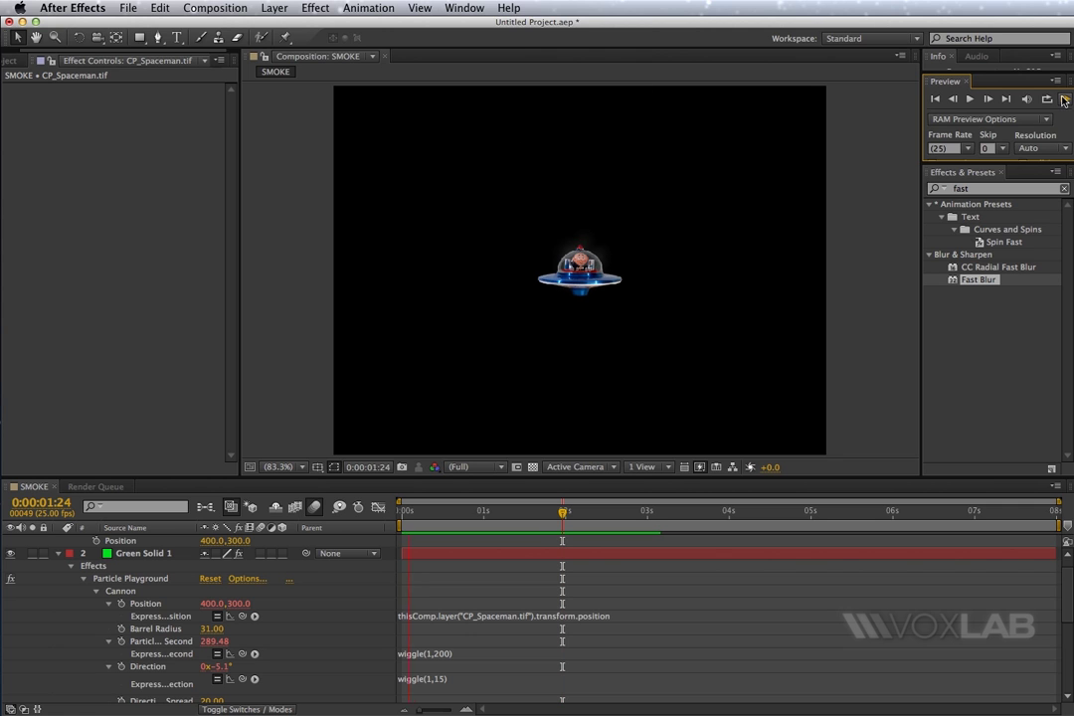
Step: Add the expression wiggle(.5,300) to the CP_Spaceman.tif layer's Position and RAM preview the motion
{"action": "left_click", "coordinate": [127, 542]}
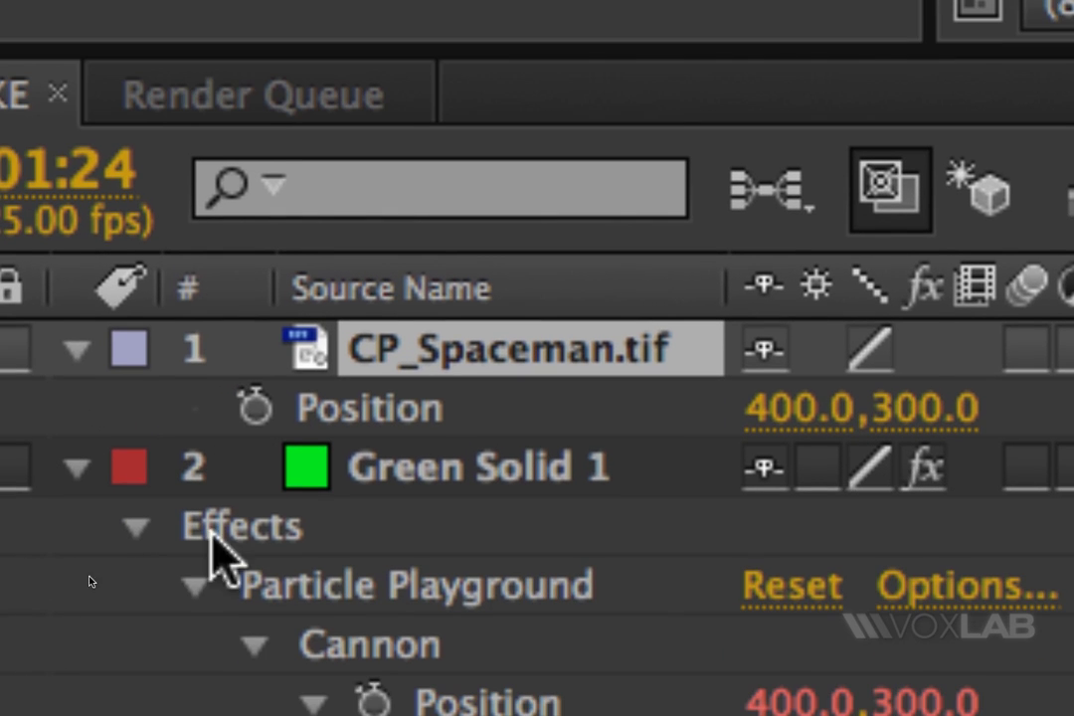
{"action": "left_click", "coordinate": [257, 408], "text": "alt"}
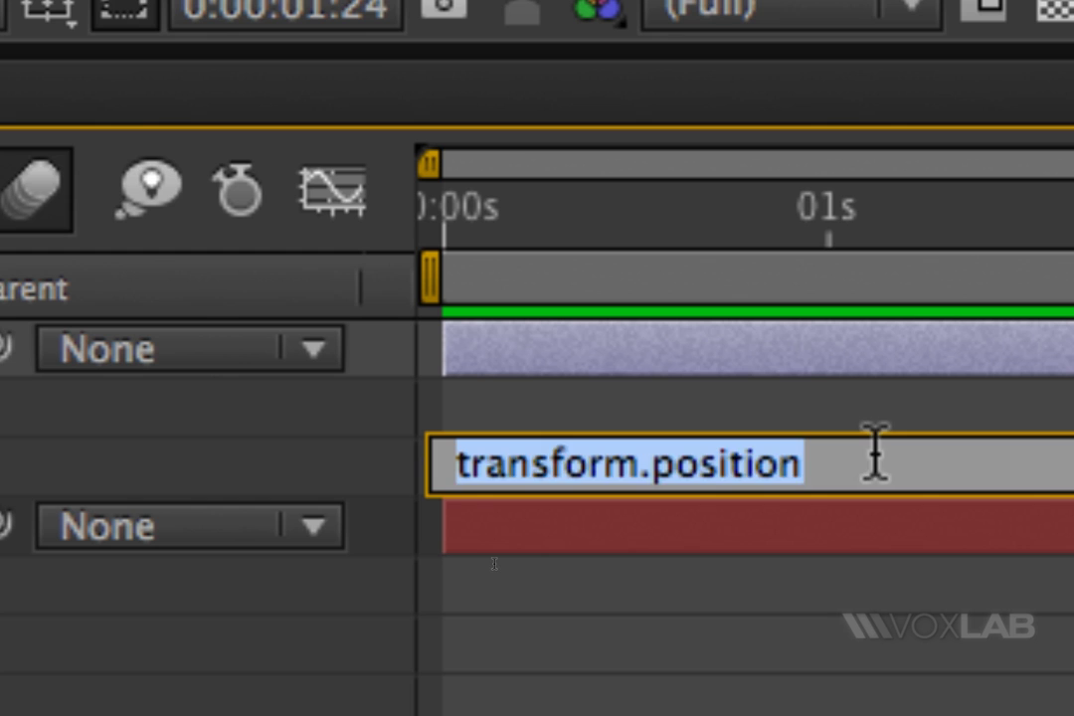
{"action": "type", "text": "wiggle("}
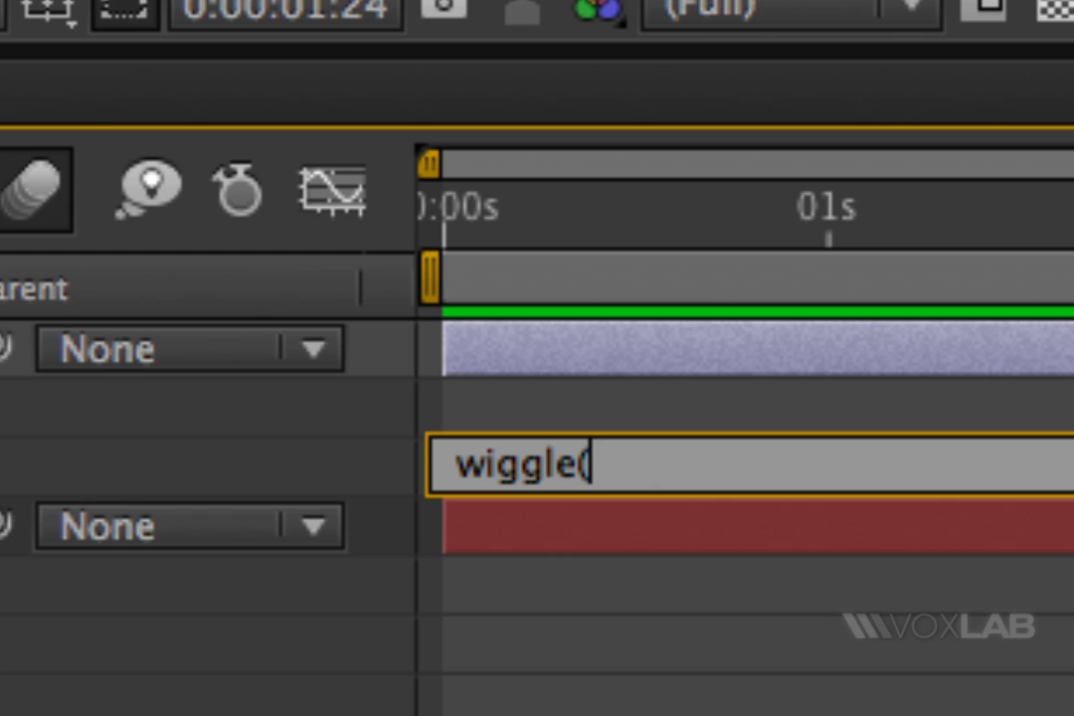
{"action": "type", "text": ".5"}
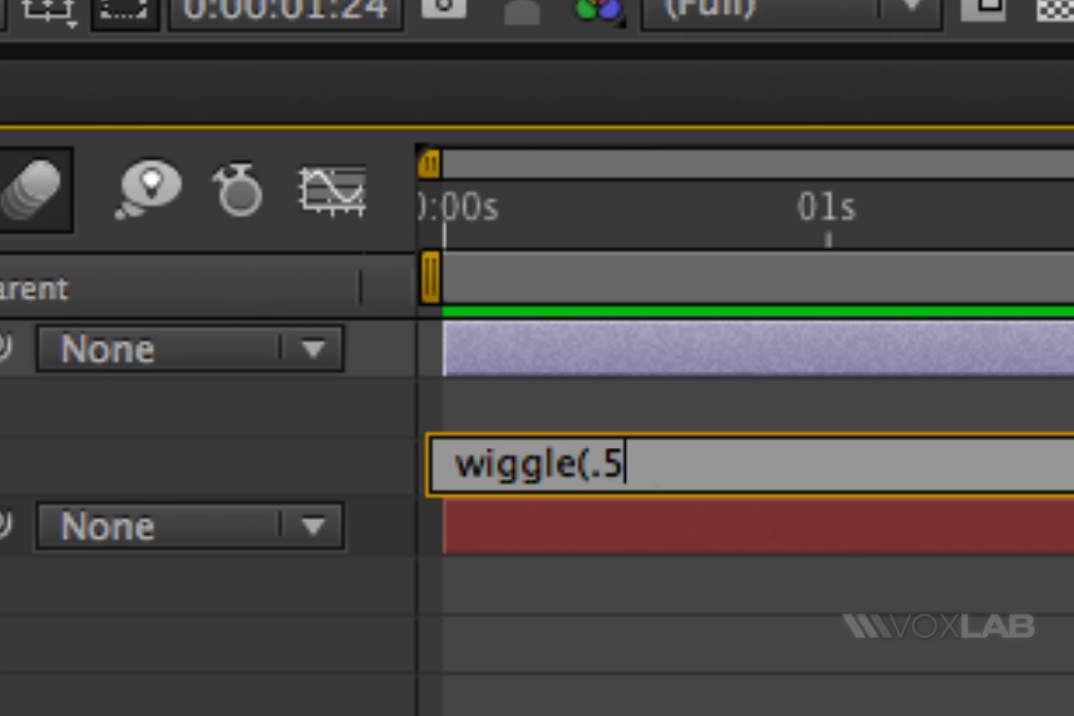
{"action": "type", "text": ",300"}
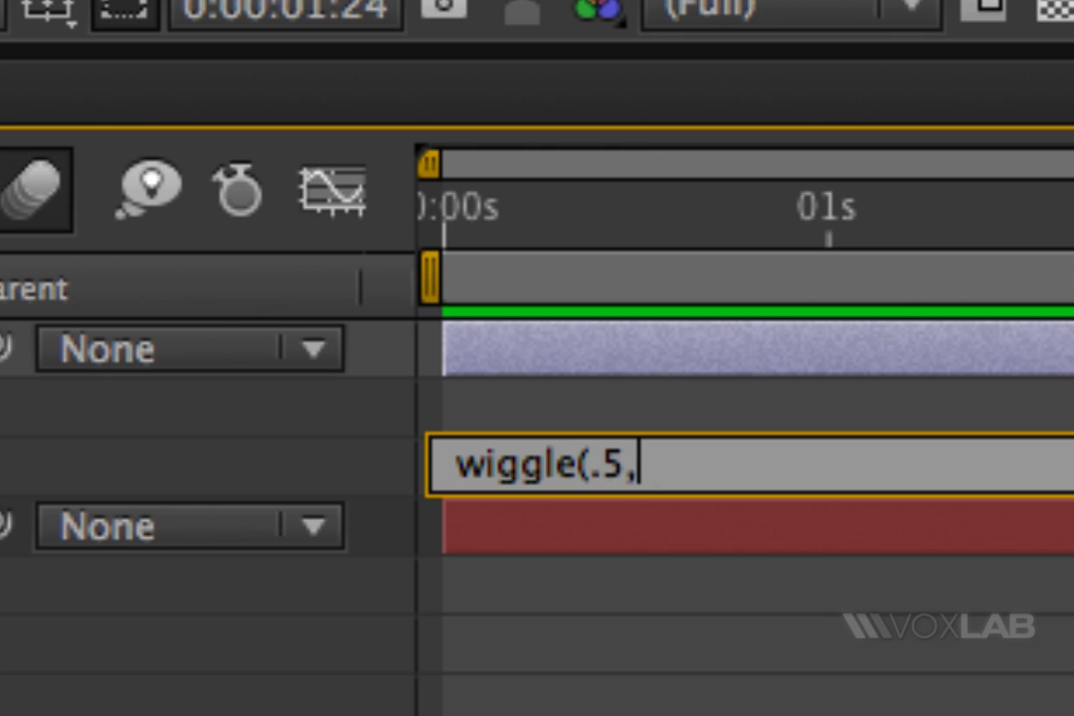
{"action": "type", "text": ")"}
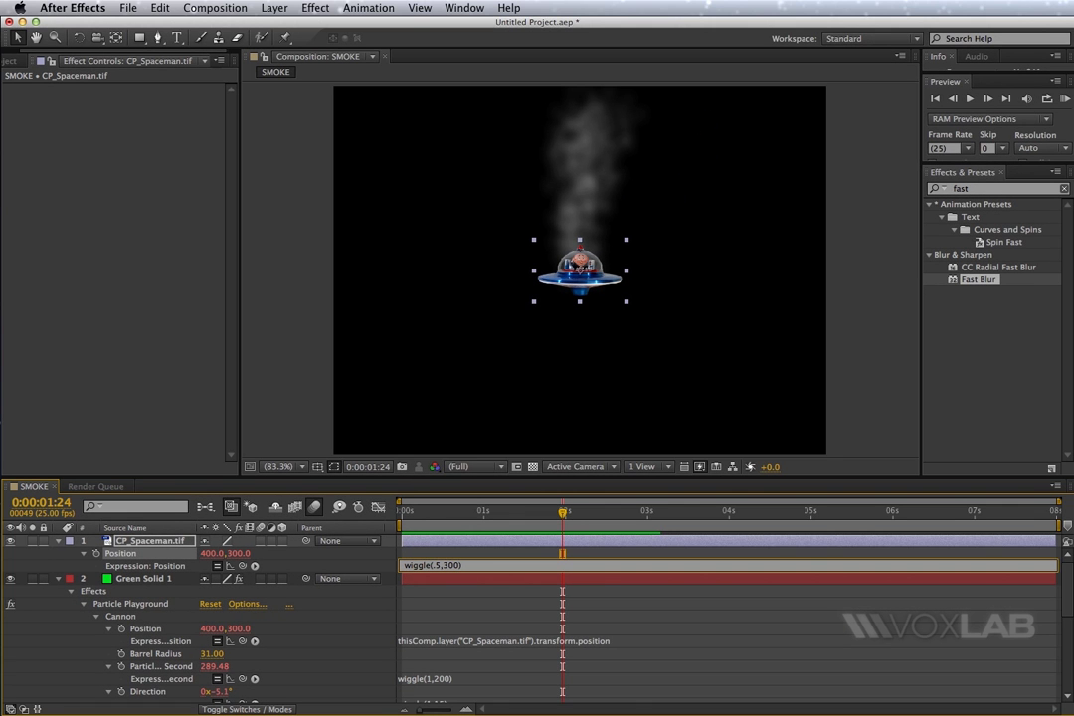
{"action": "left_click", "coordinate": [696, 397]}
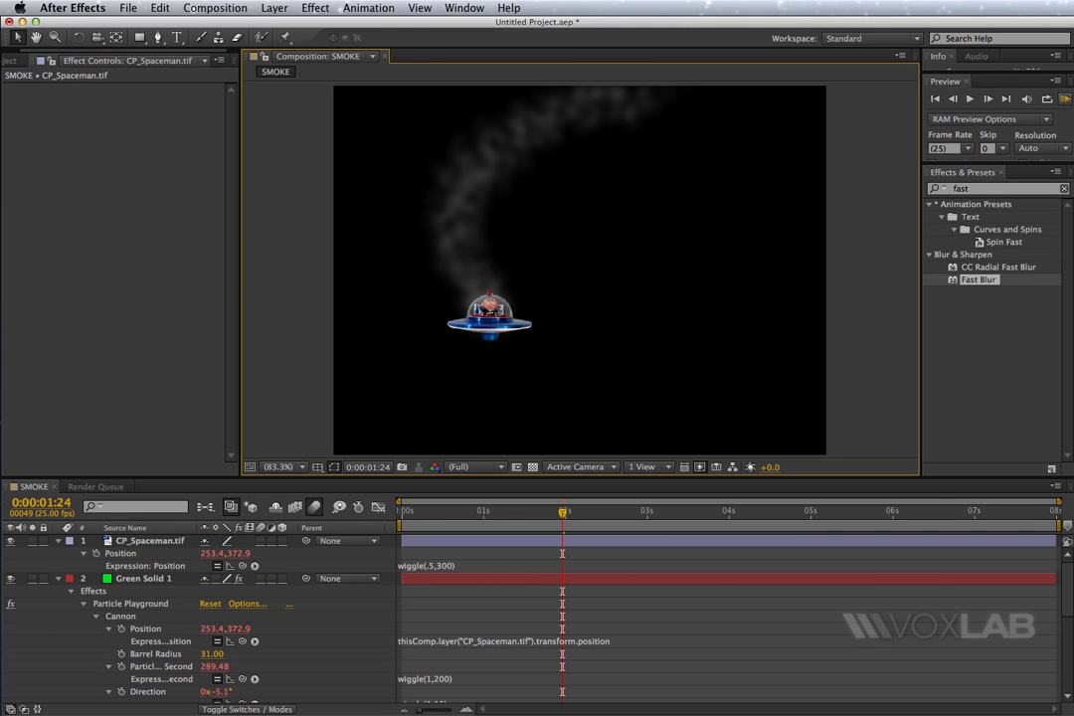
{"action": "key", "text": "KP_0"}
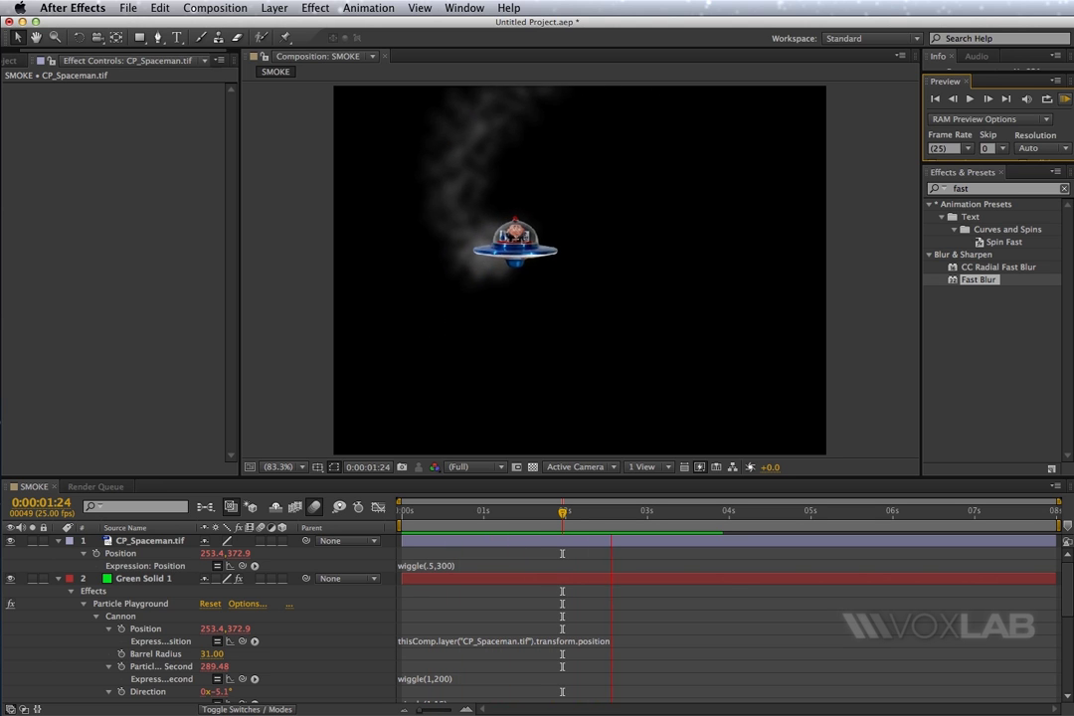
{"action": "key", "text": "space"}
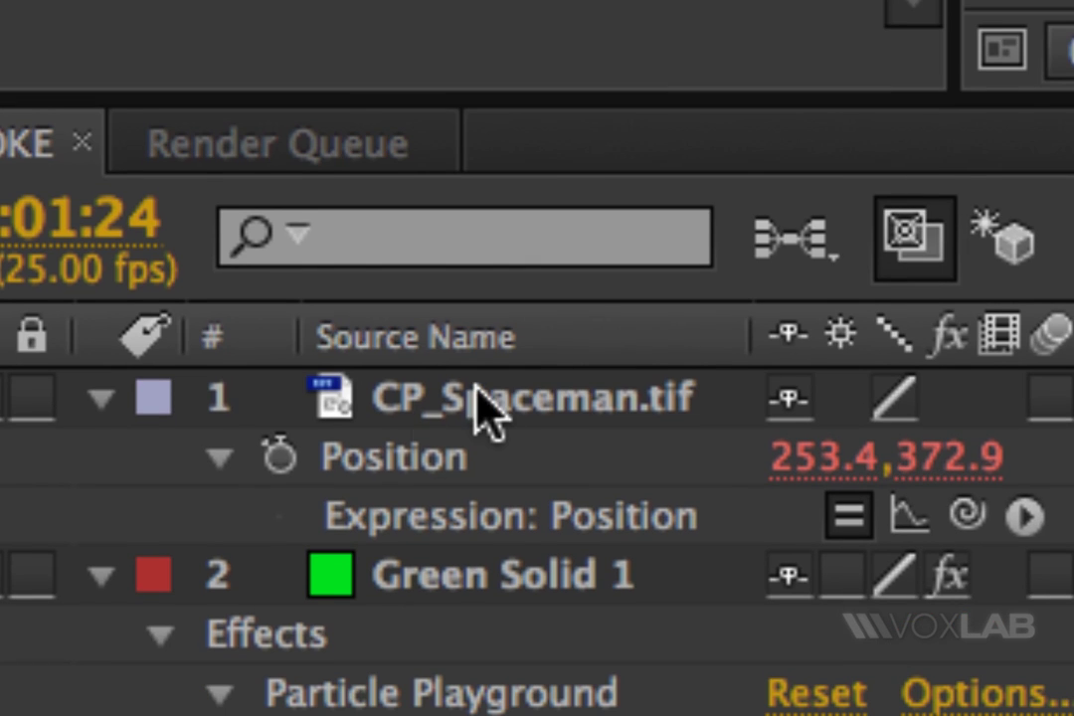
Step: Reveal the Scale property alongside Position on the CP_Spaceman.tif layer
{"action": "left_click", "coordinate": [465, 534]}
{"action": "key", "text": "Tab"}
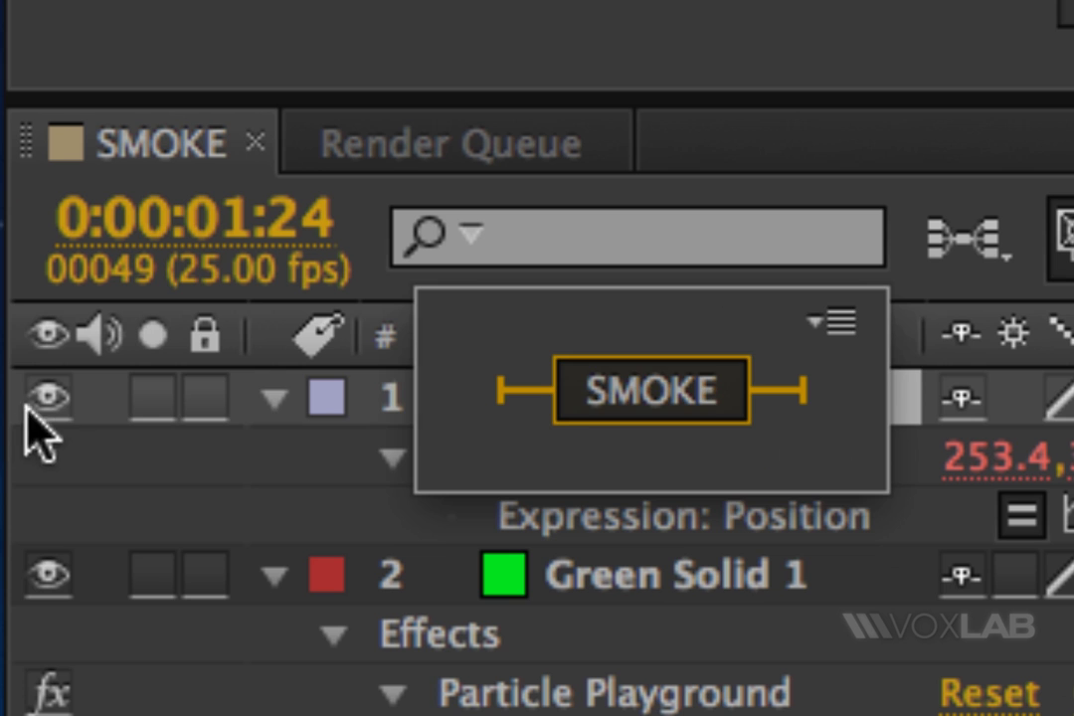
{"action": "left_click", "coordinate": [36, 467]}
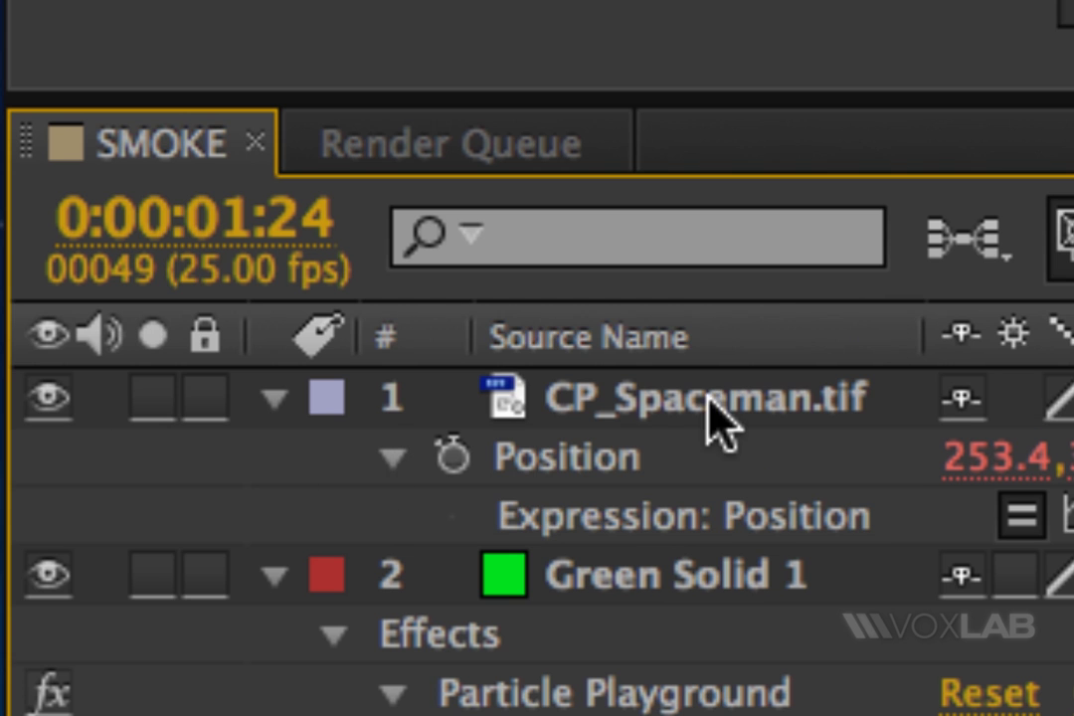
{"action": "key", "text": "shift+s"}
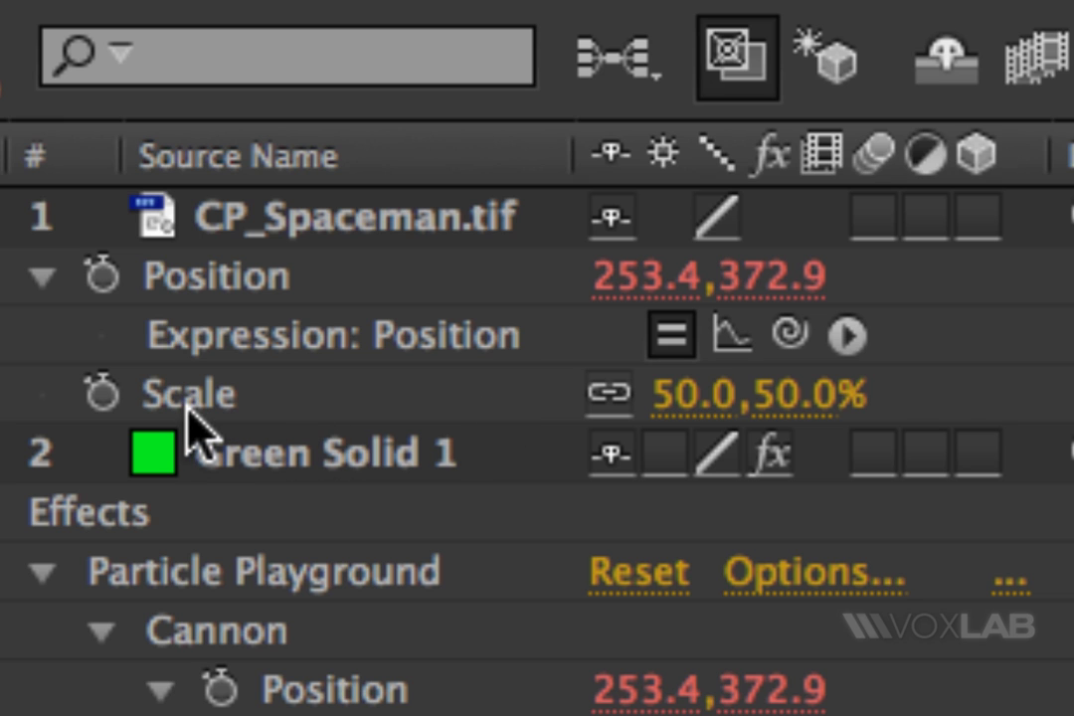
Step: Add an expression to the spaceman layer's Scale with the first line var myWiggle = wiggle(.5,30)[0];
{"action": "left_click", "coordinate": [101, 390], "text": "alt"}
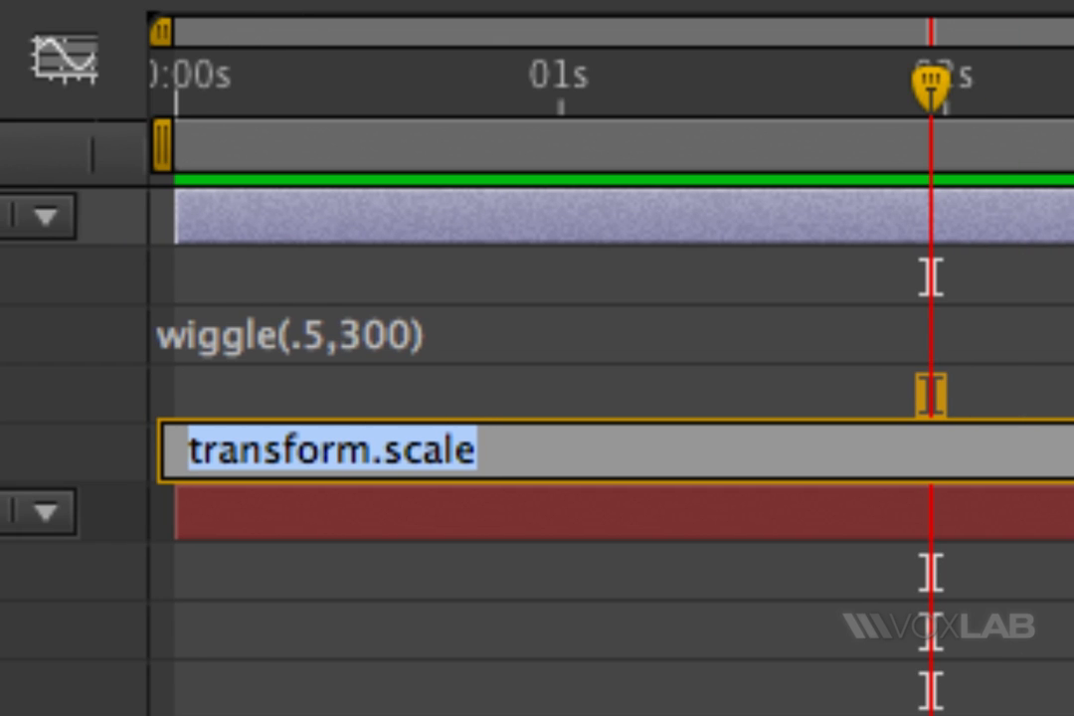
{"action": "type", "text": "var"}
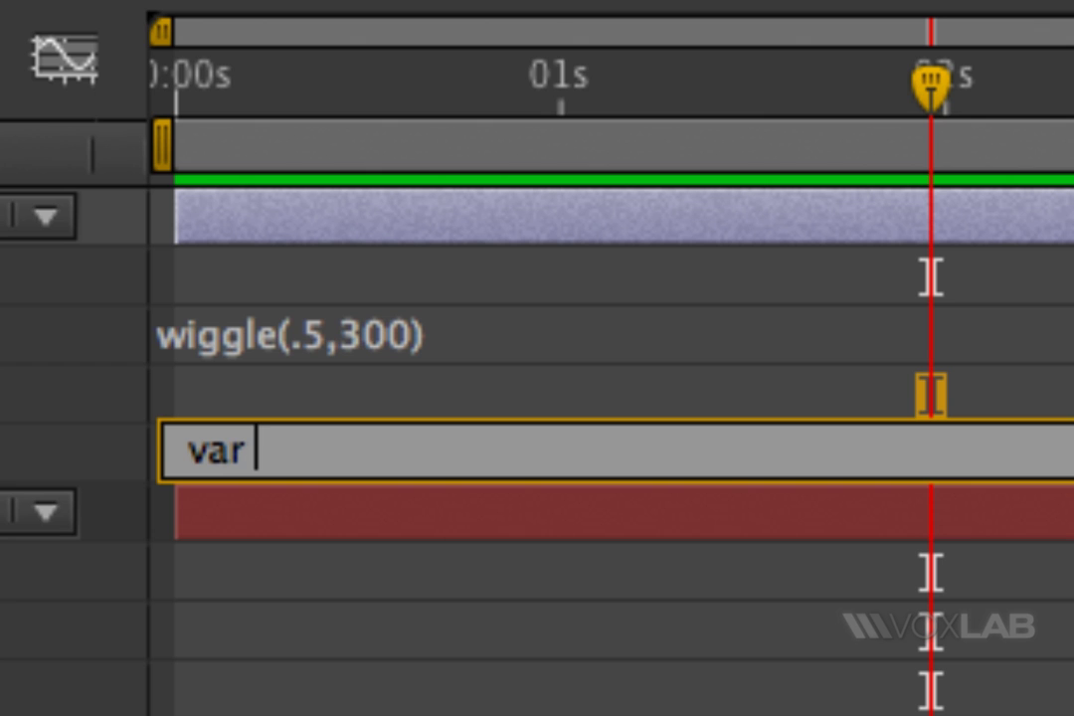
{"action": "type", "text": "m"}
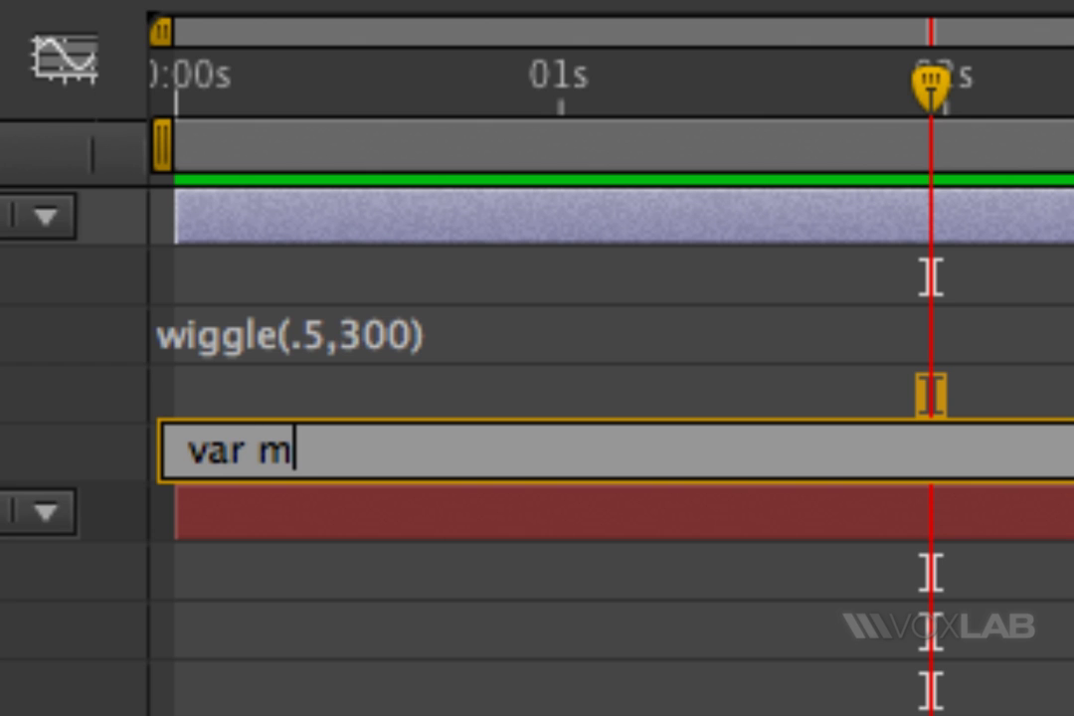
{"action": "type", "text": "yWiggle"}
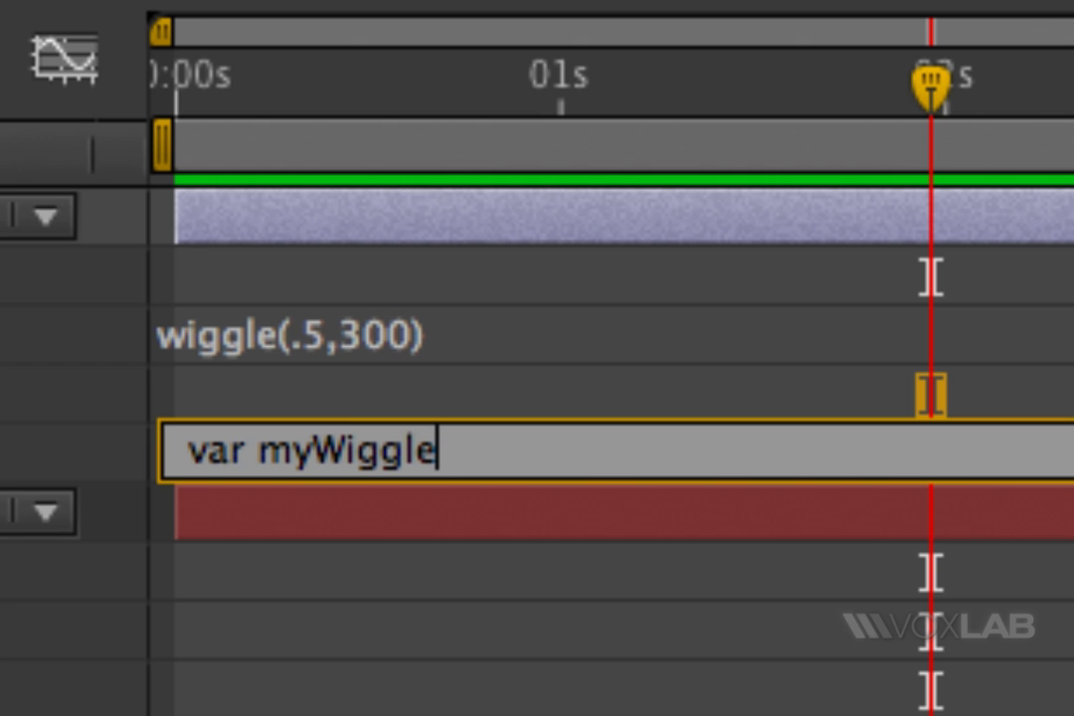
{"action": "type", "text": "= ("}
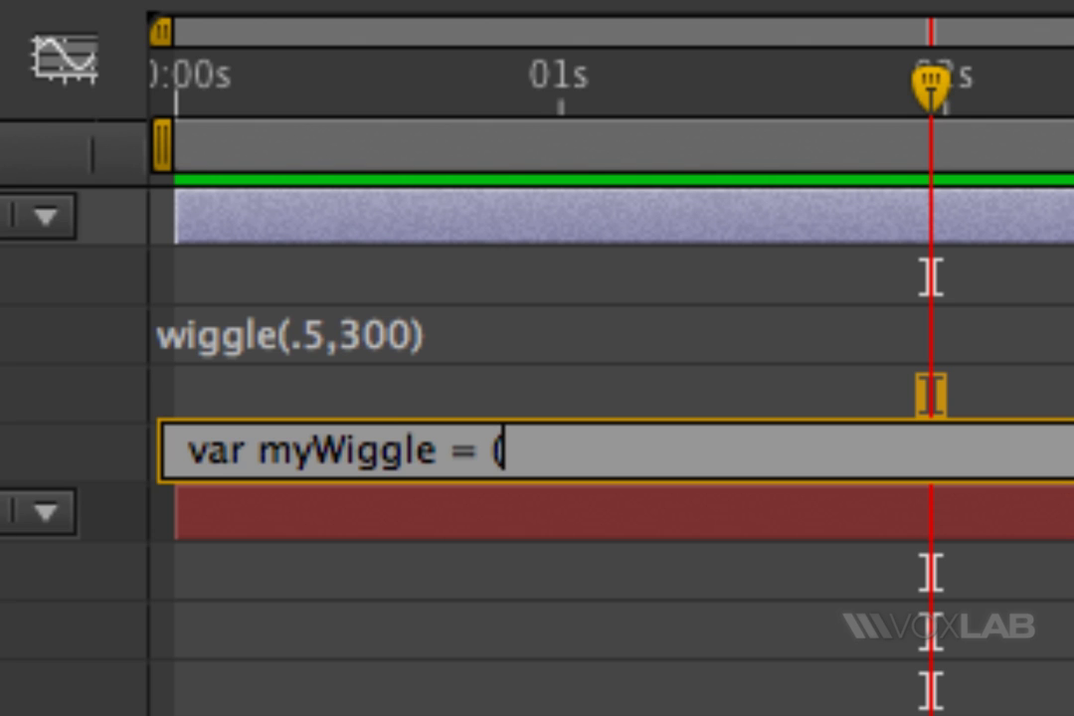
{"action": "type", "text": "wi"}
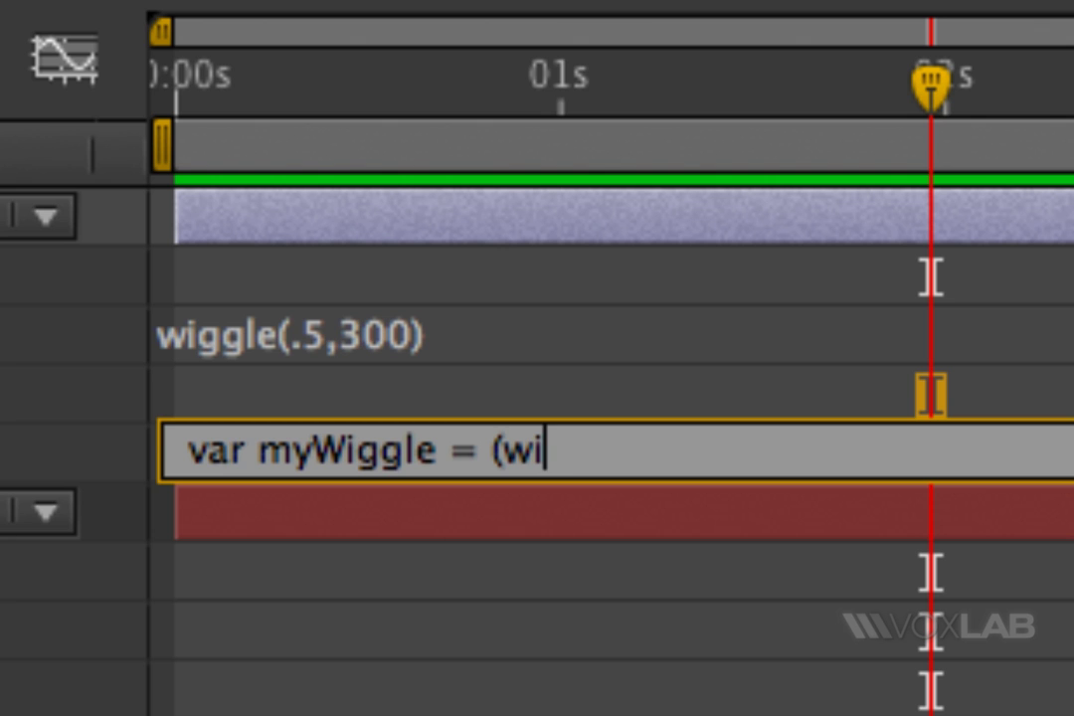
{"action": "type", "text": "ggle"}
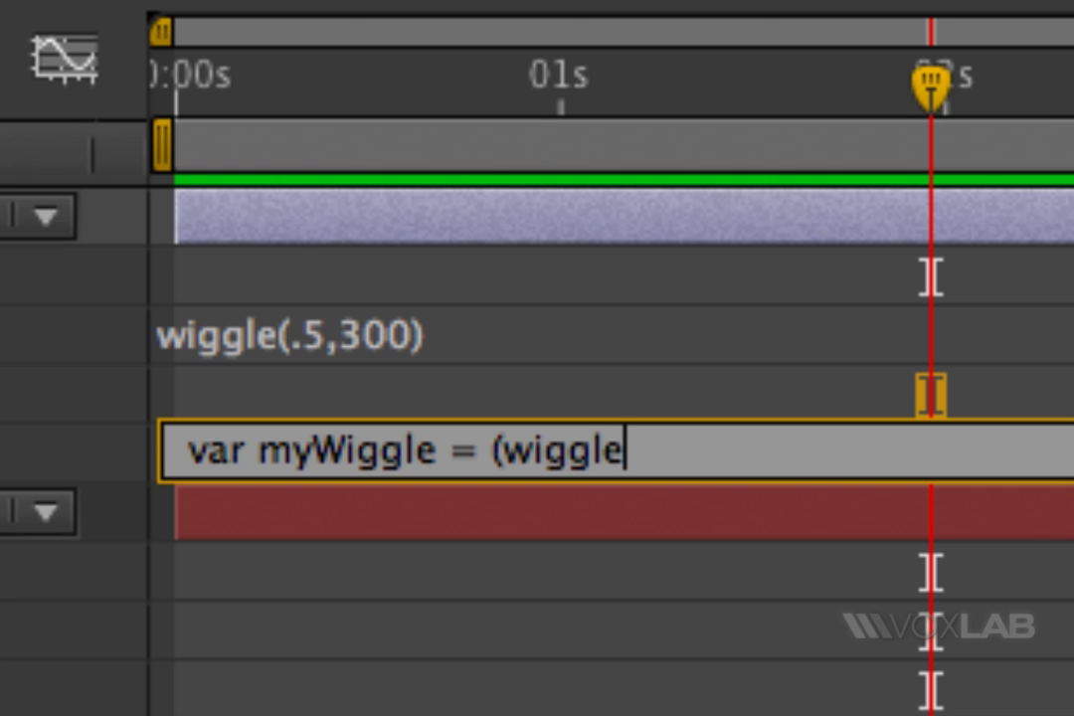
{"action": "left_click", "coordinate": [491, 451]}
{"action": "key", "text": "BackSpace"}
{"action": "left_click", "coordinate": [612, 450]}
{"action": "type", "text": "()"}
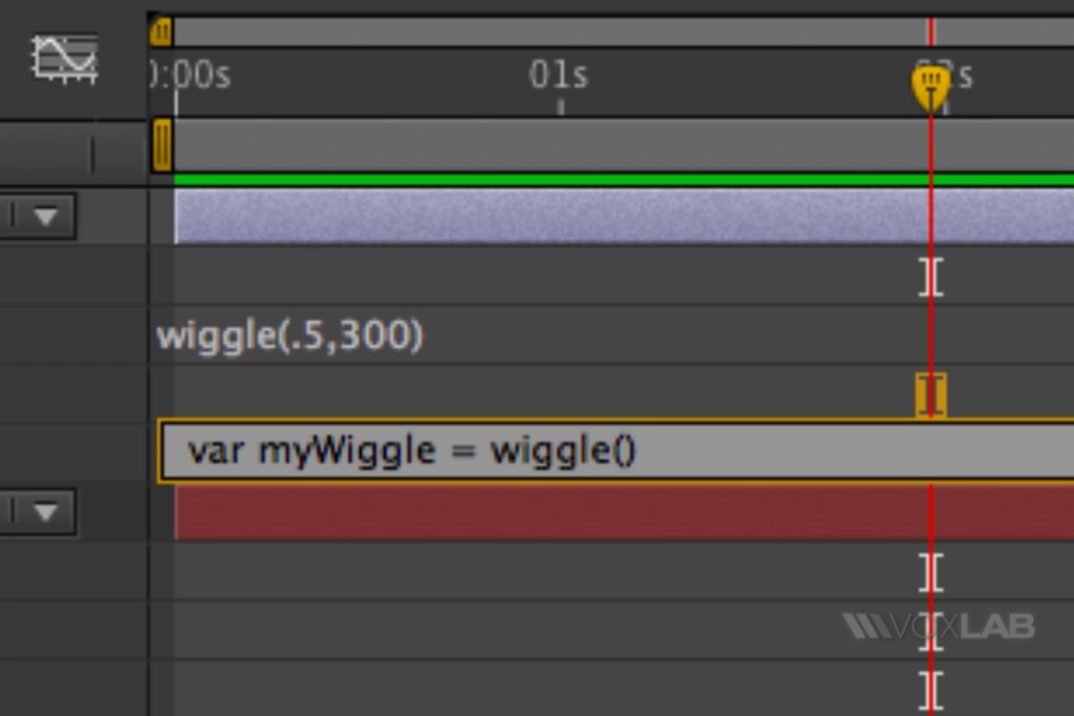
{"action": "key", "text": "Left"}
{"action": "type", "text": ".5,30"}
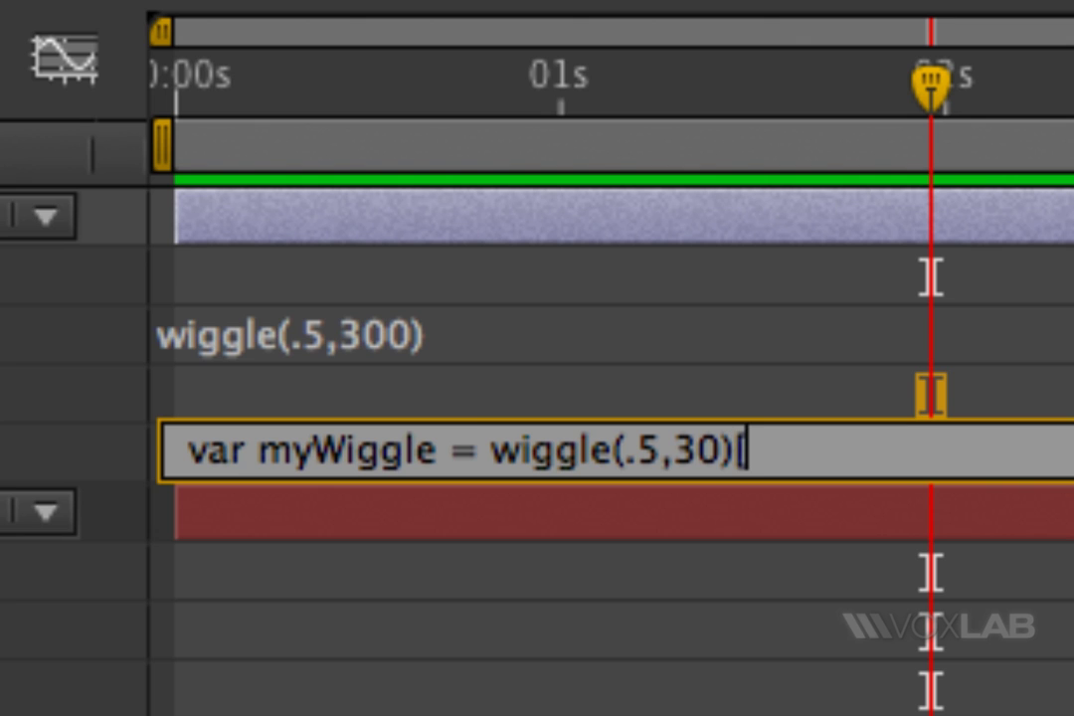
{"action": "type", "text": "0"}
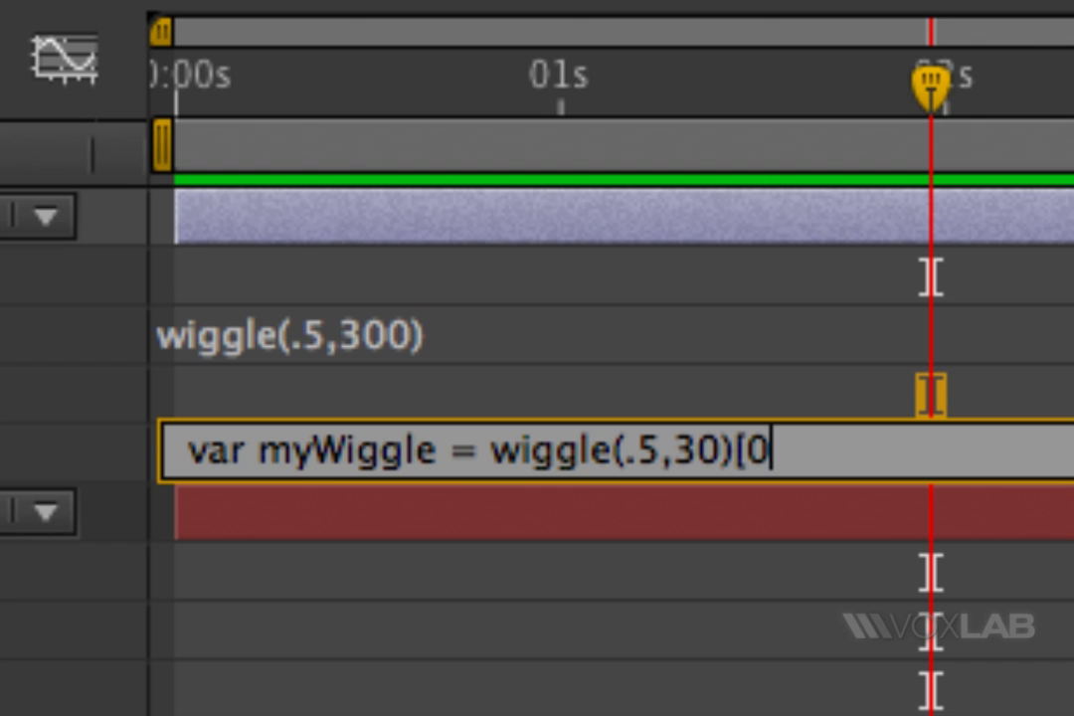
{"action": "type", "text": "];"}
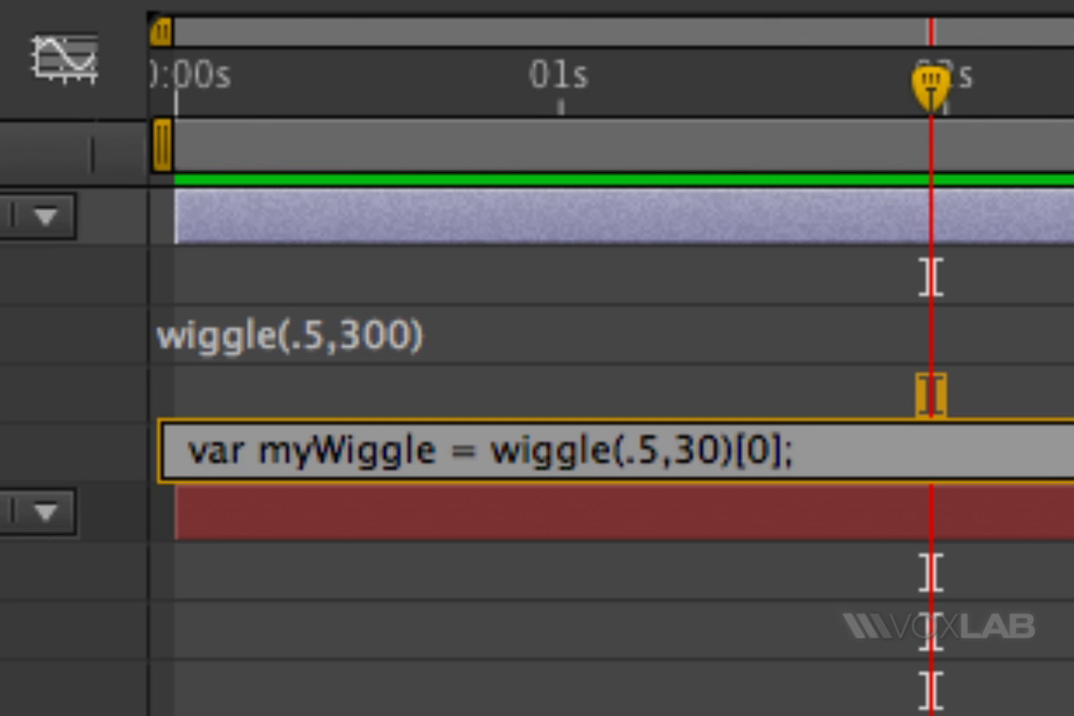
Step: Complete the Scale expression with a second line [myWiggle,myWiggle] and RAM preview the composition
{"action": "key", "text": "Return"}
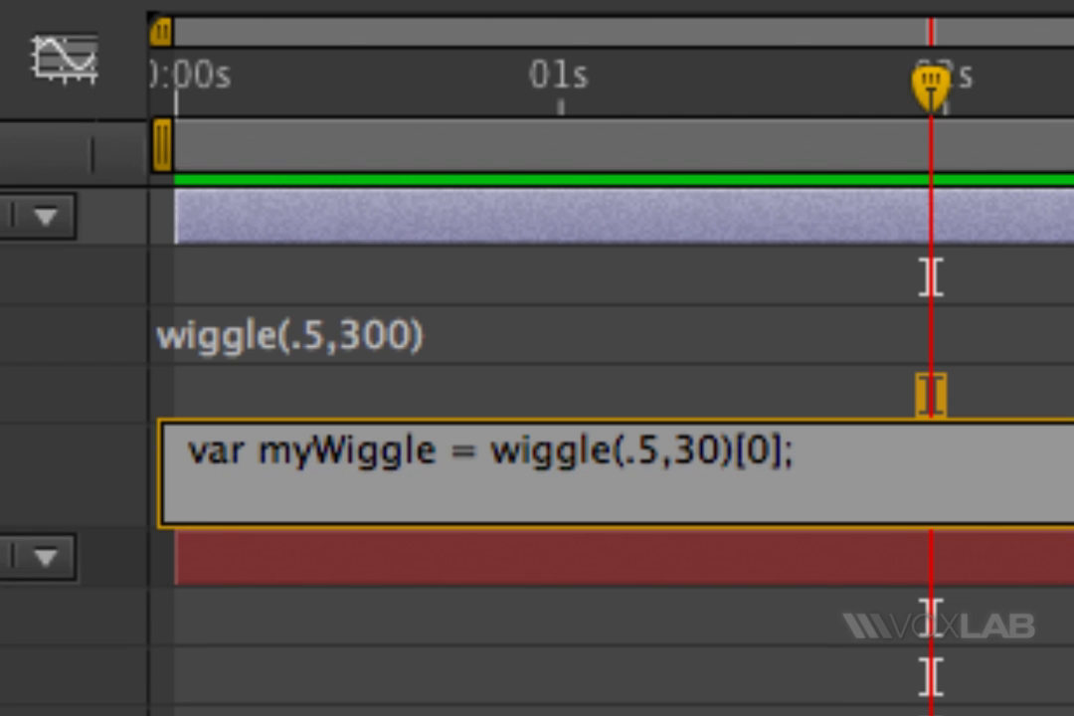
{"action": "type", "text": "[myWi"}
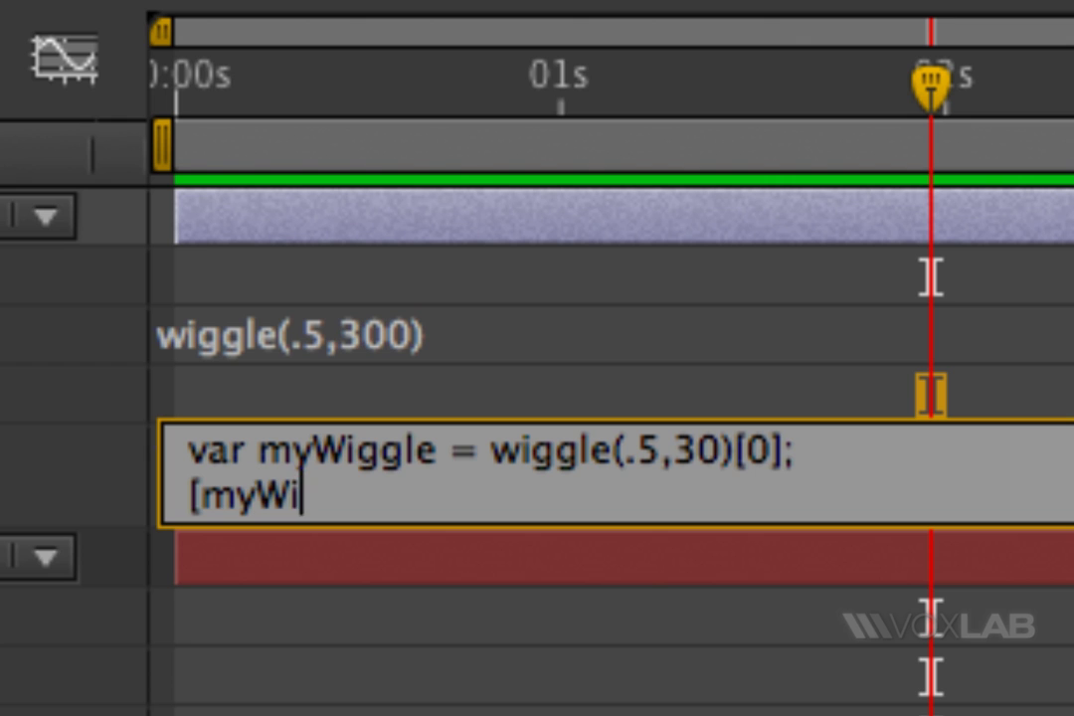
{"action": "type", "text": "ggle,myW"}
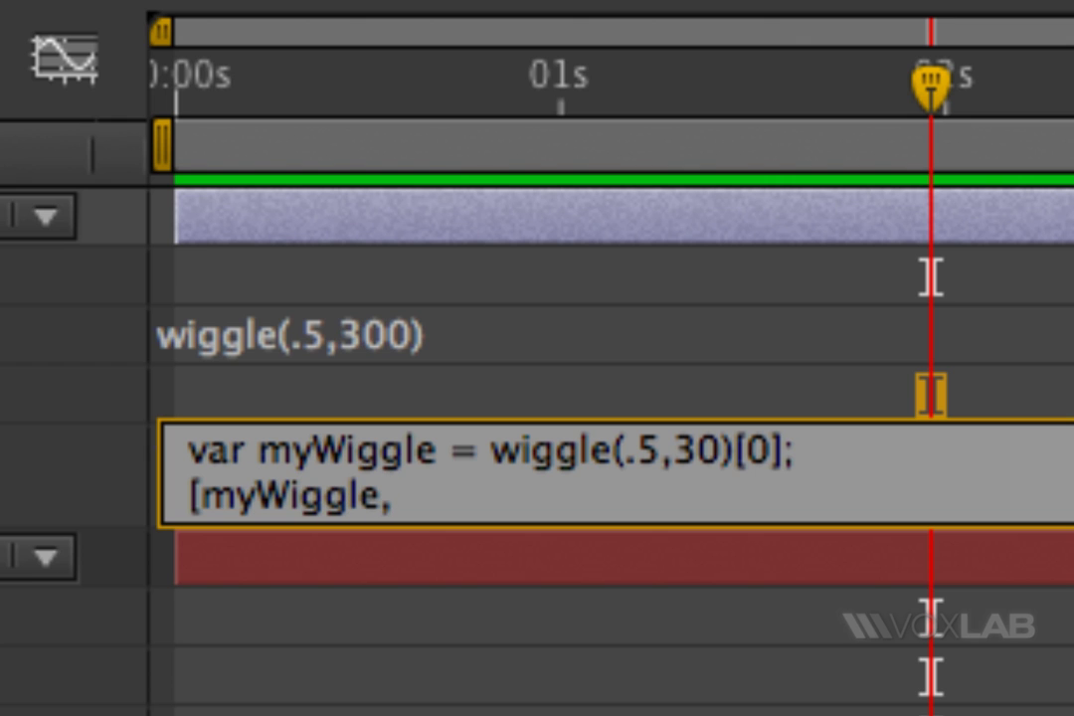
{"action": "type", "text": "iggle]"}
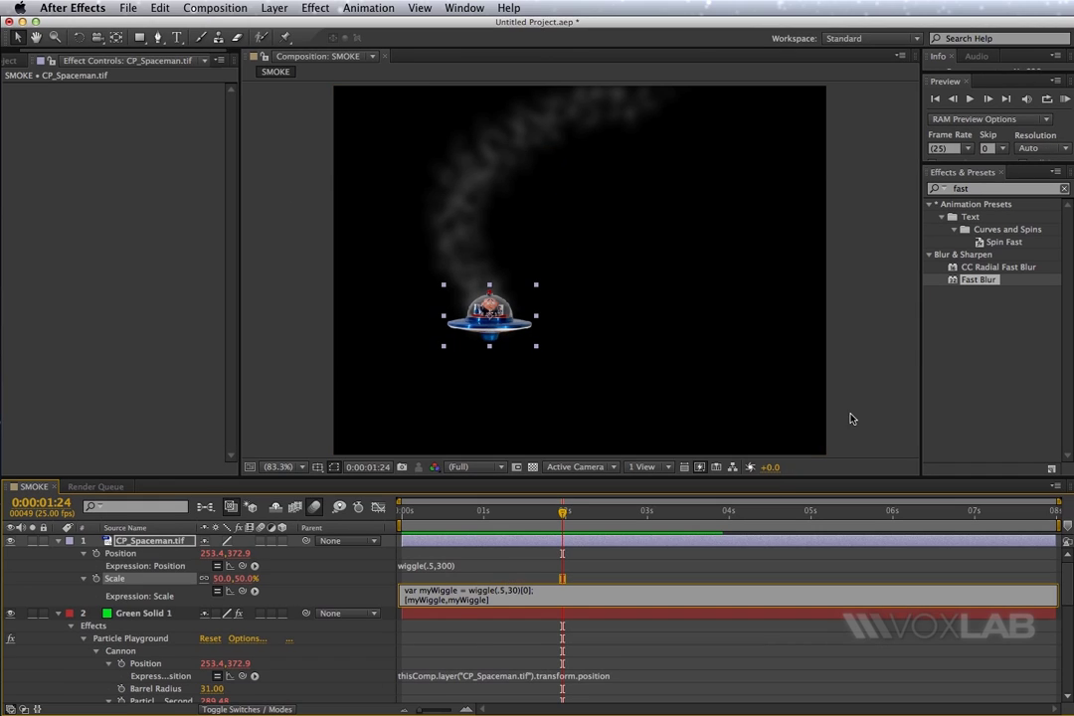
{"action": "left_click", "coordinate": [850, 418]}
{"action": "left_click", "coordinate": [1065, 99]}
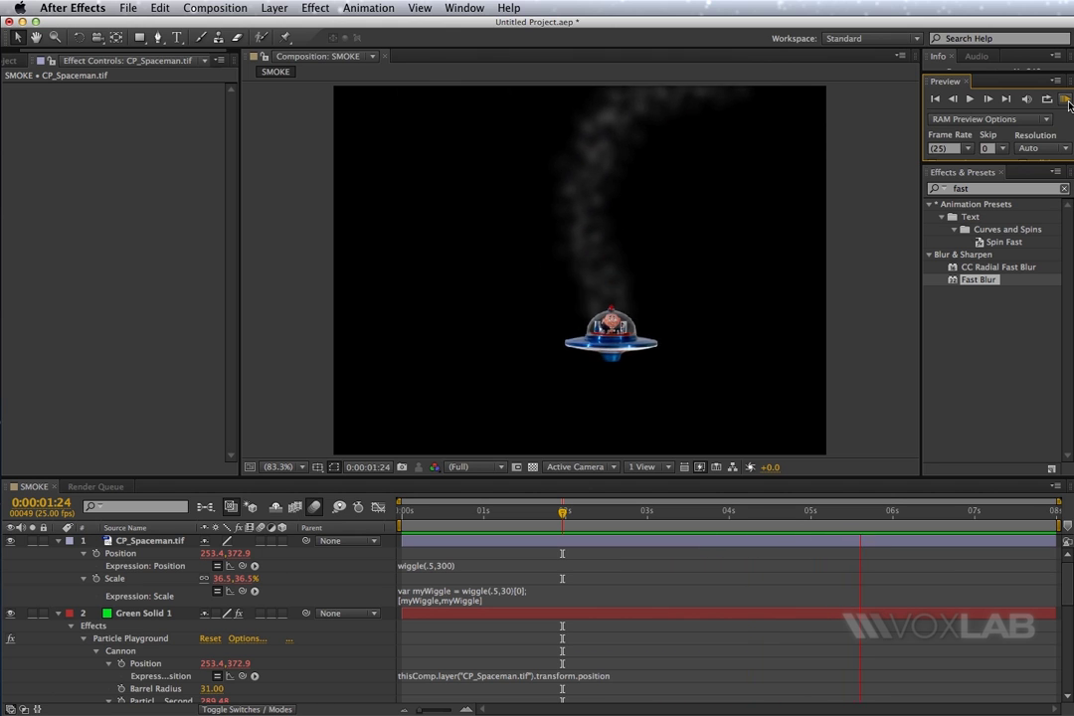
Step: Enable motion blur for the CP_Spaceman.tif layer and RAM preview the composition again
{"action": "left_click", "coordinate": [262, 542]}
{"action": "left_click", "coordinate": [1064, 98]}
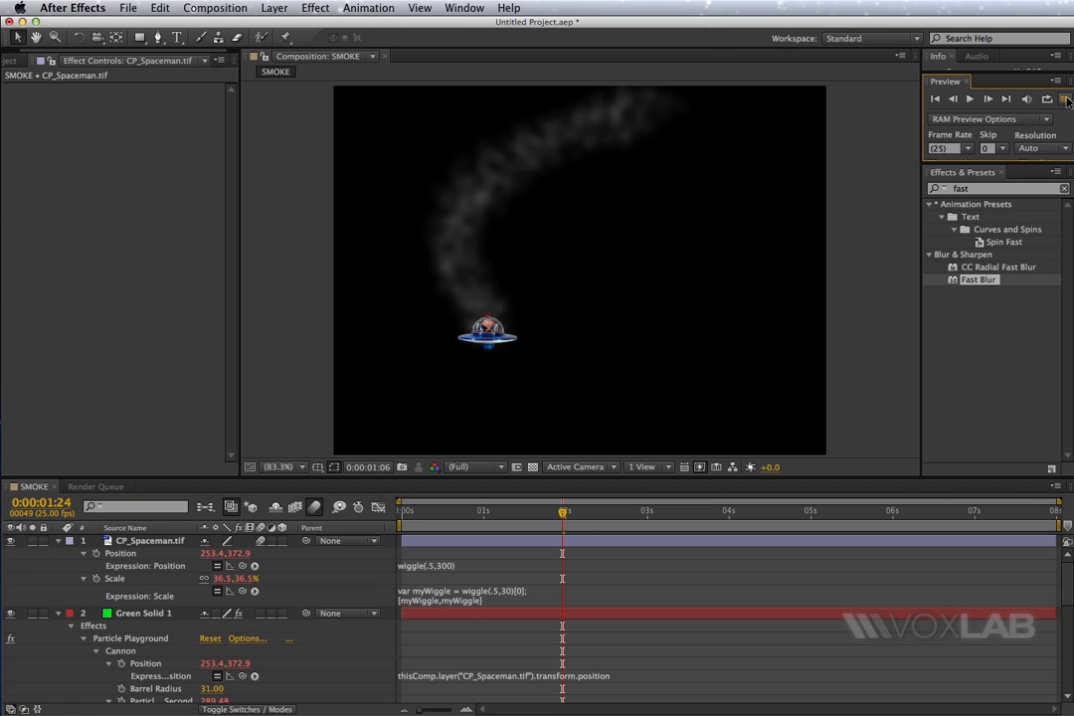